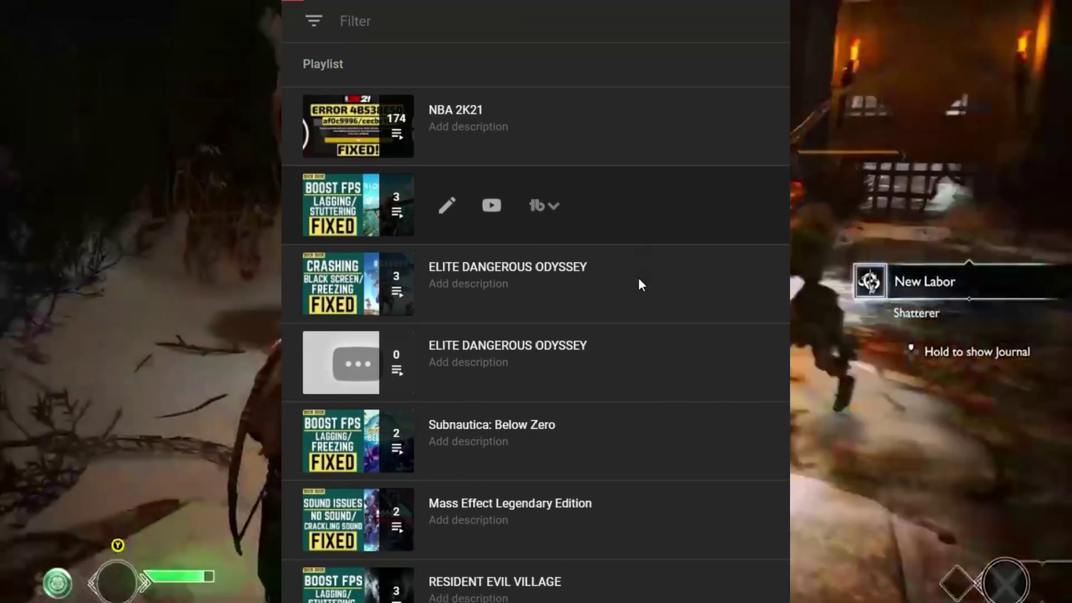
- Bring up the WTFast home page in Edge and scroll down to the gamer testimonials
scroll(638, 277, down, 8)
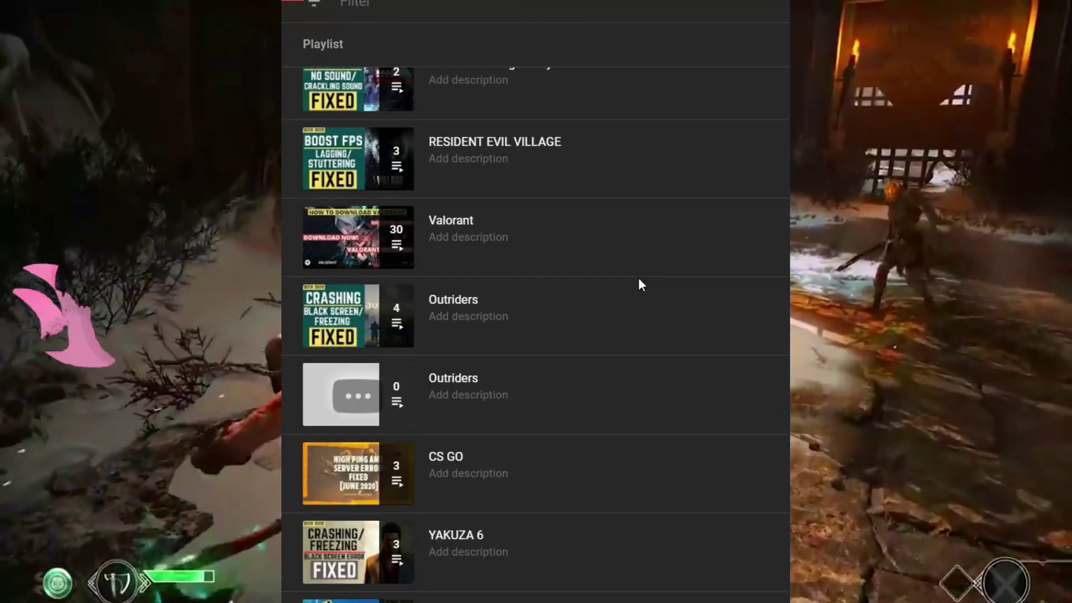
scroll(638, 276, down, 4)
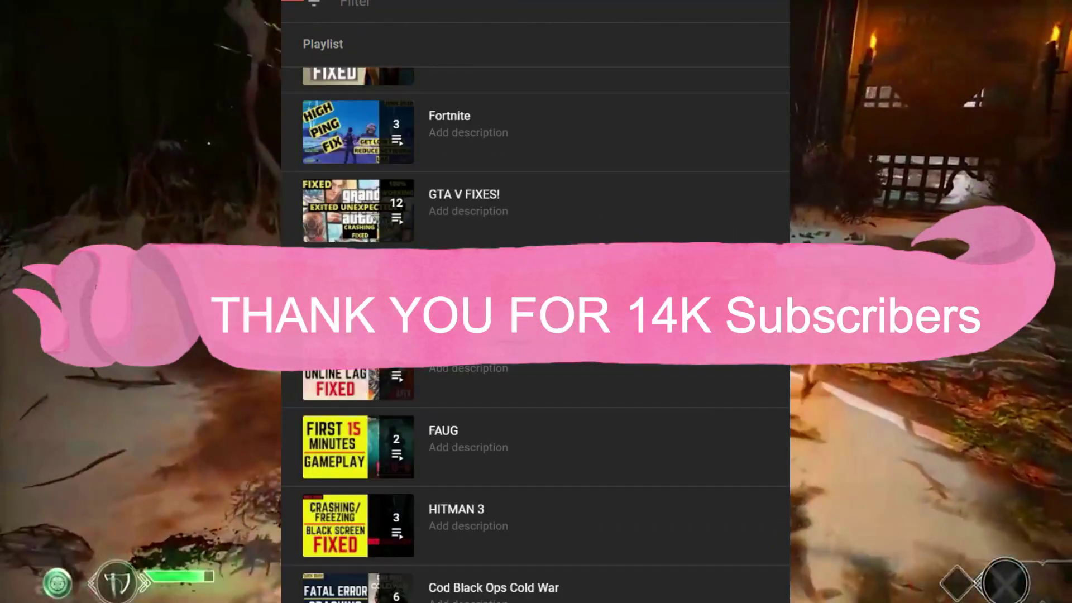
scroll(638, 277, down, 10)
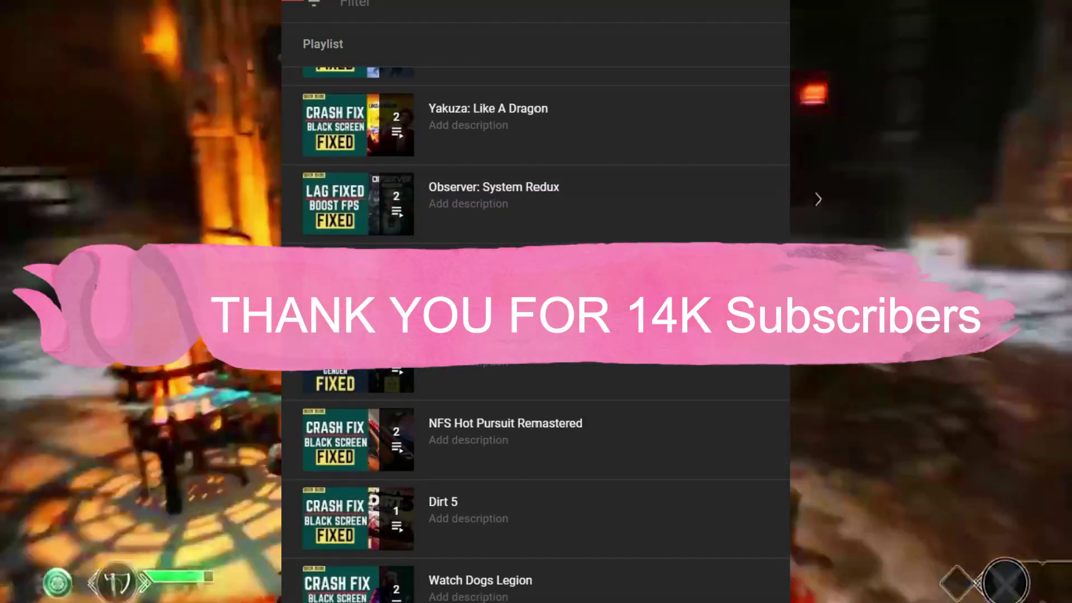
scroll(638, 277, down, 10)
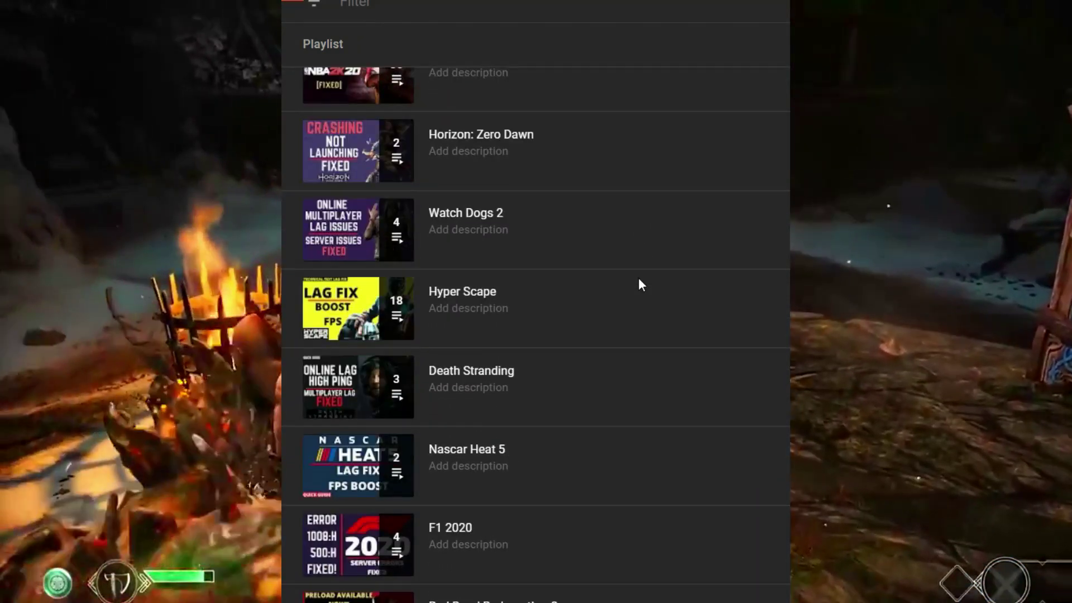
scroll(638, 277, down, 5)
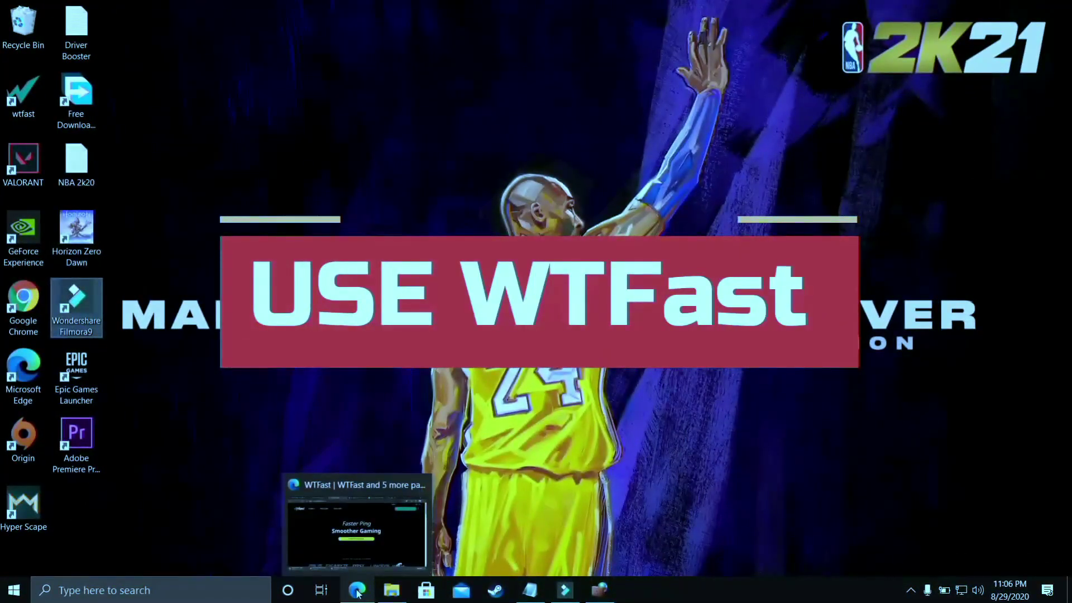
click(358, 590)
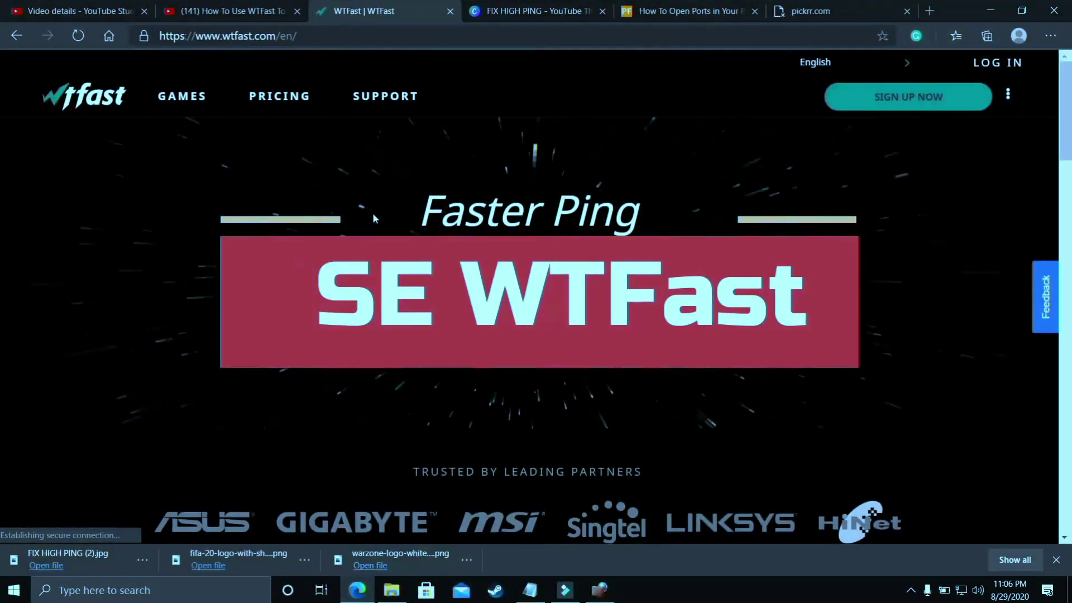
scroll(218, 179, down, 2)
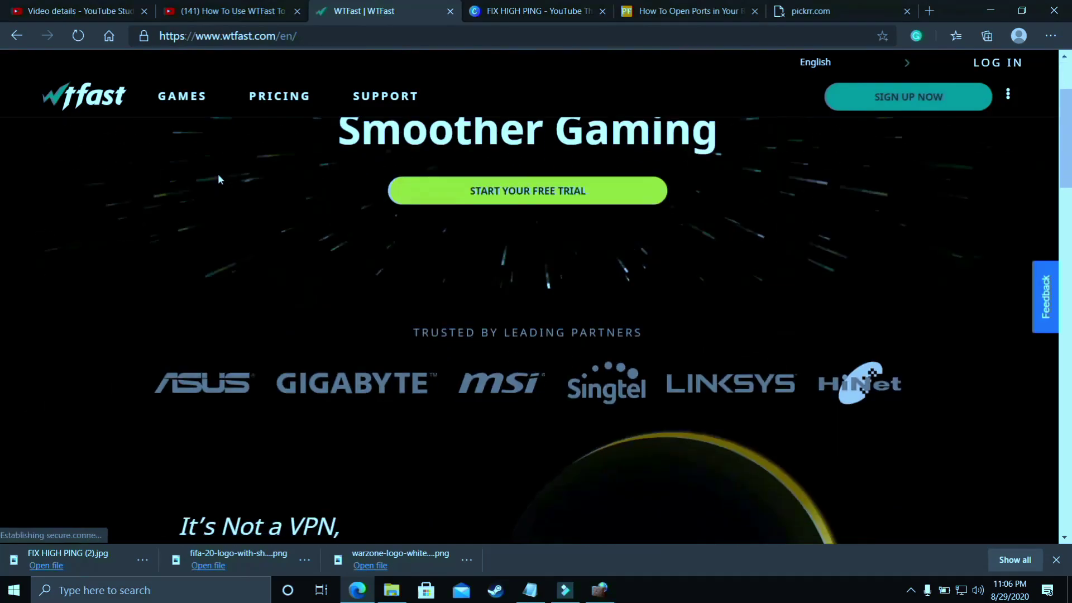
scroll(219, 180, down, 3)
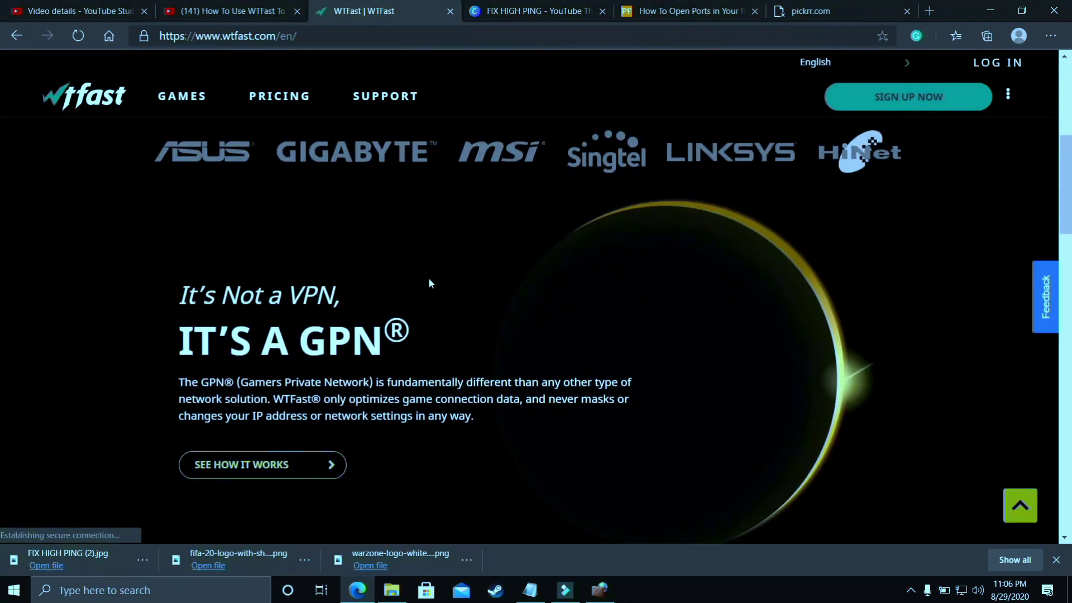
scroll(448, 283, down, 5)
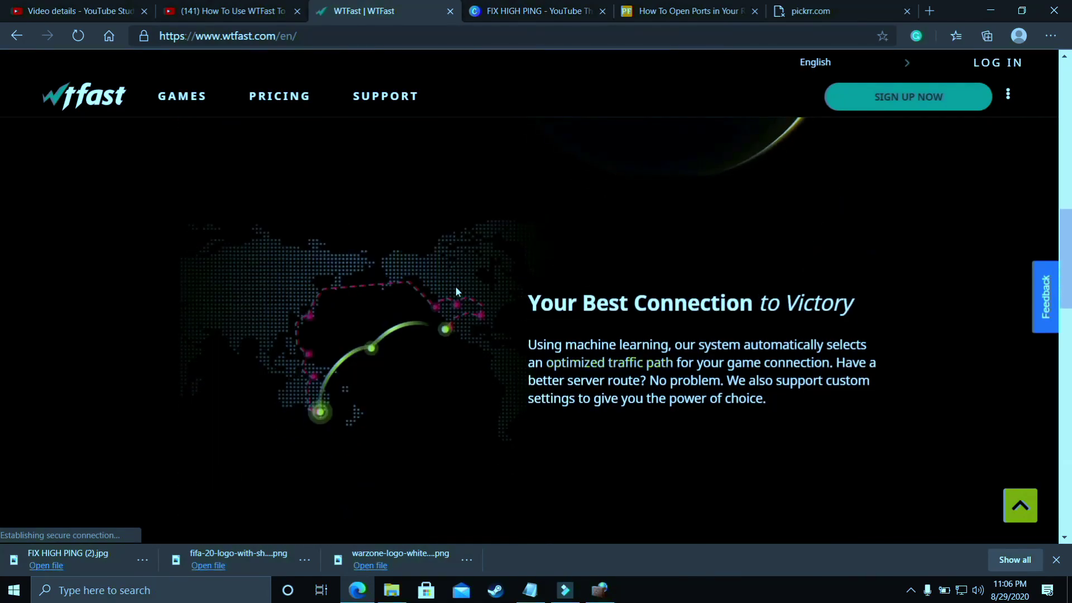
scroll(457, 291, down, 4)
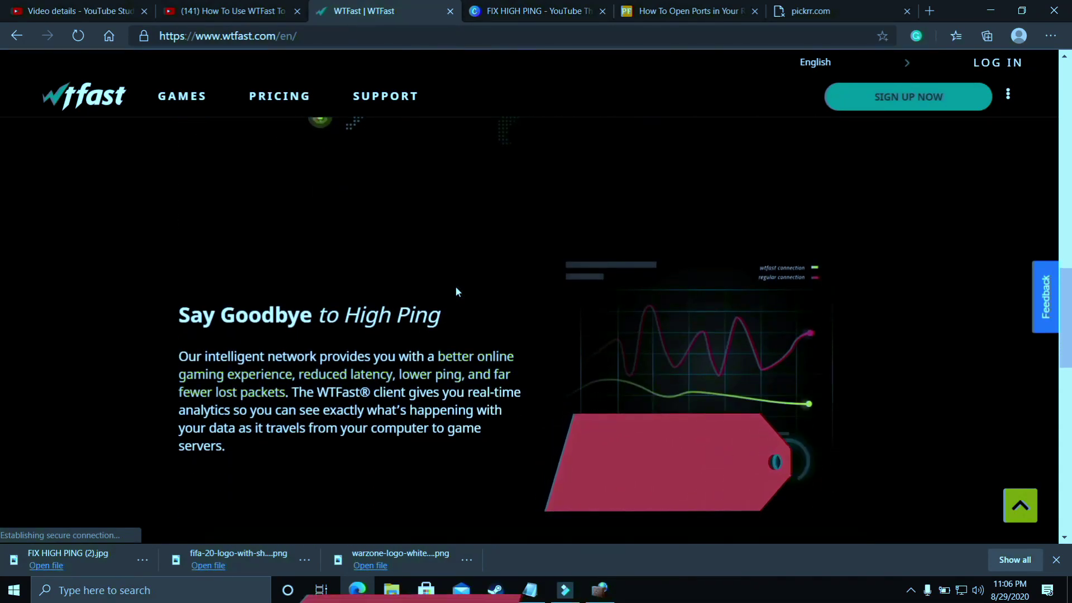
scroll(456, 290, down, 5)
scroll(566, 216, down, 5)
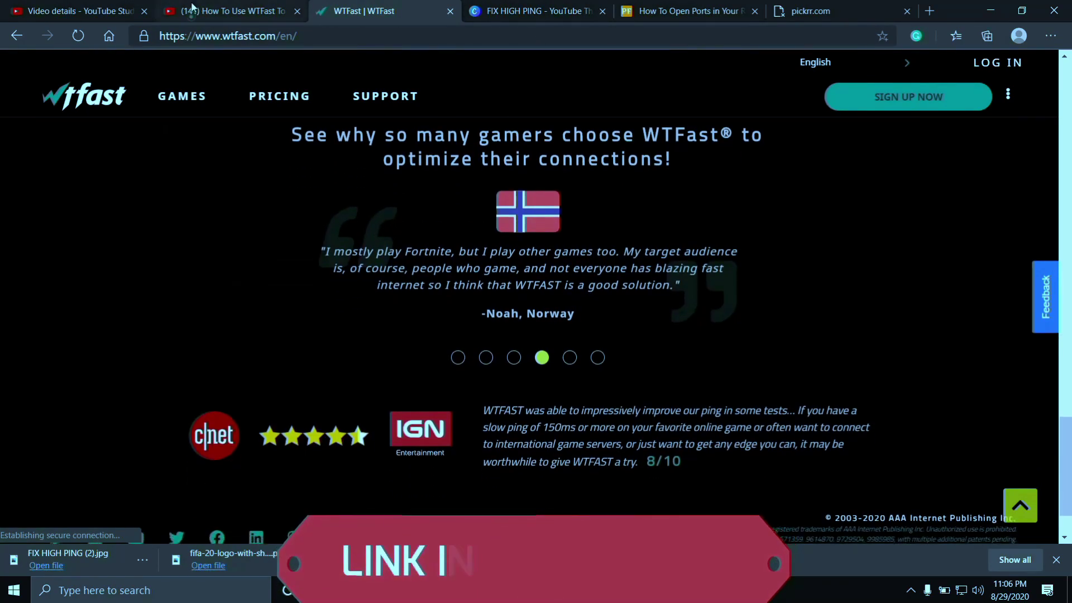
- Switch to the 'How To Use WTFast' YouTube tab and skip from 4:39 to 5:24
click(191, 8)
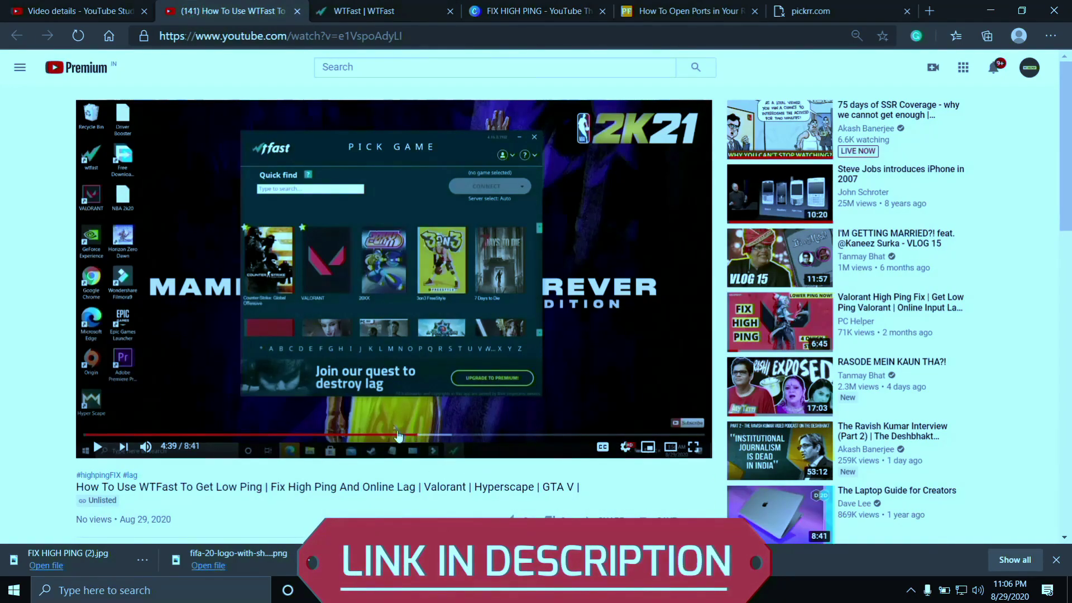
mouse_move(413, 435)
mouse_down()
mouse_move(670, 435)
mouse_move(434, 434)
mouse_up()
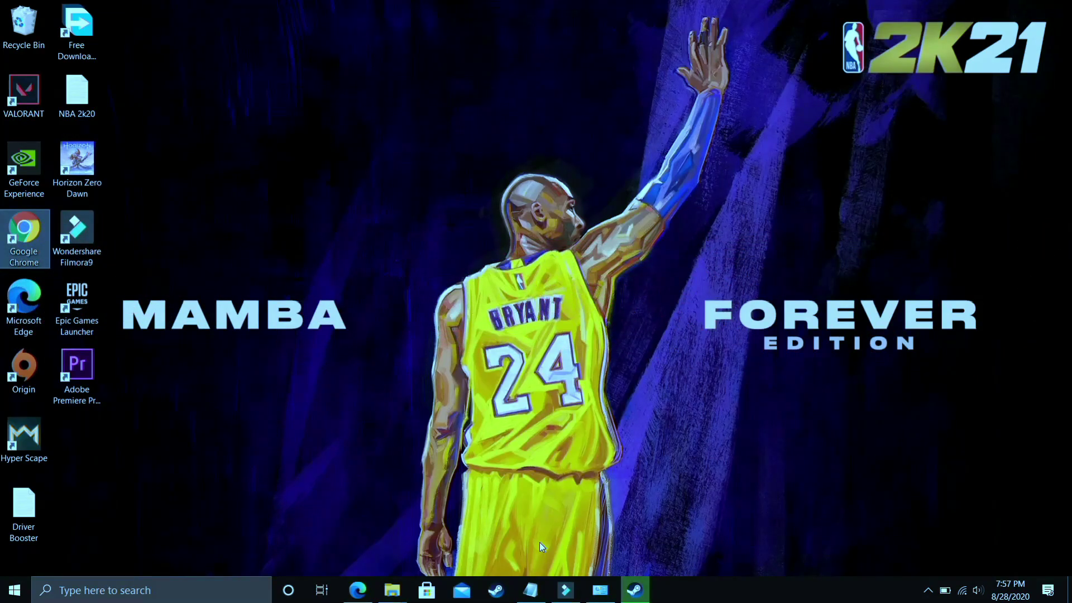
- Go from This PC's Properties through Advanced system settings to Performance Options
click(393, 590)
click(319, 531)
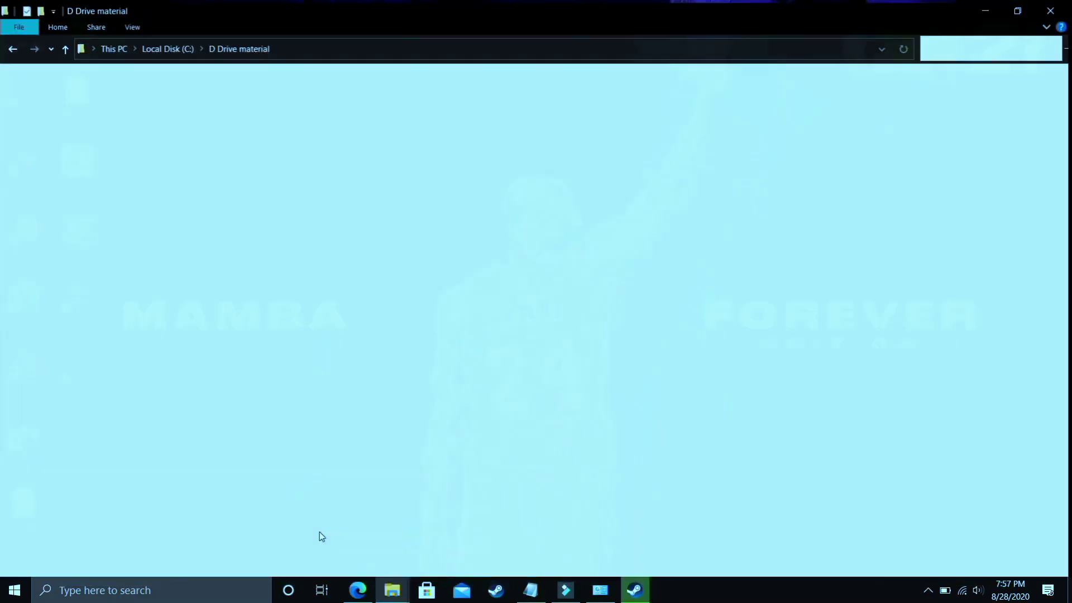
right_click(26, 258)
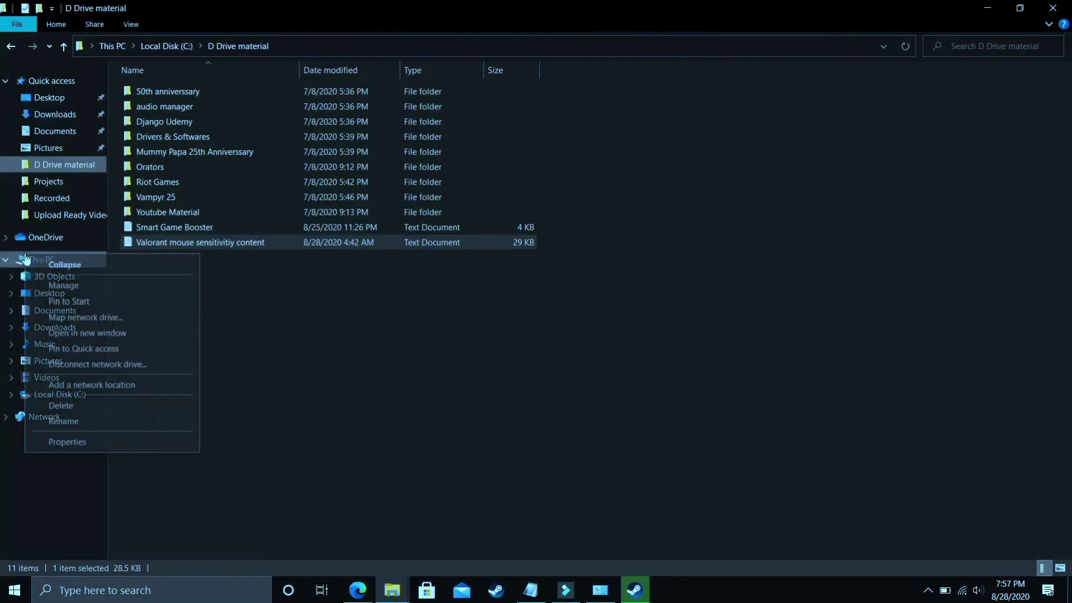
click(61, 443)
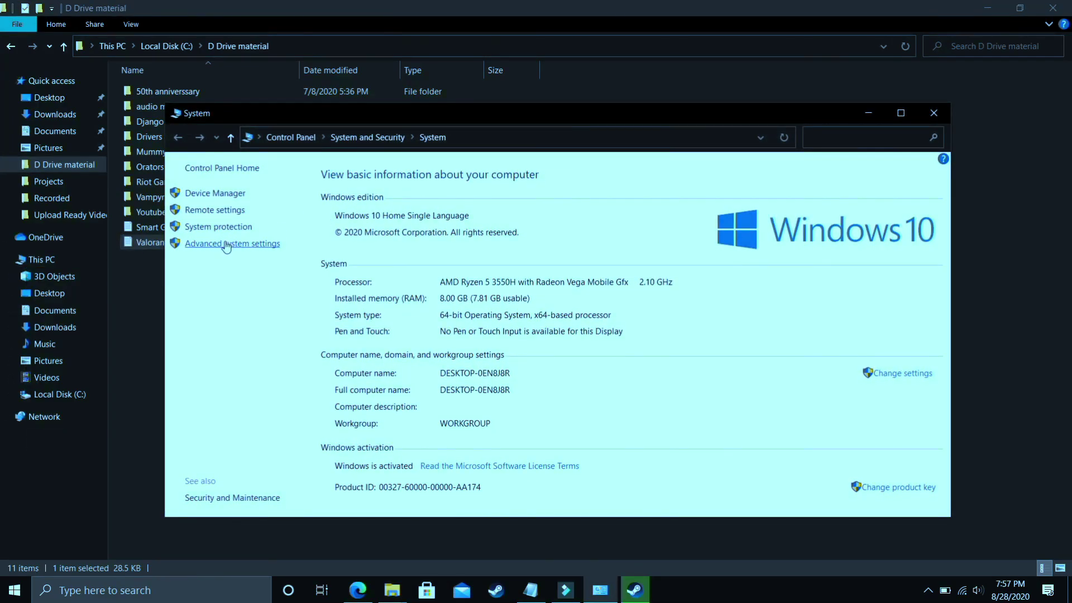
click(226, 245)
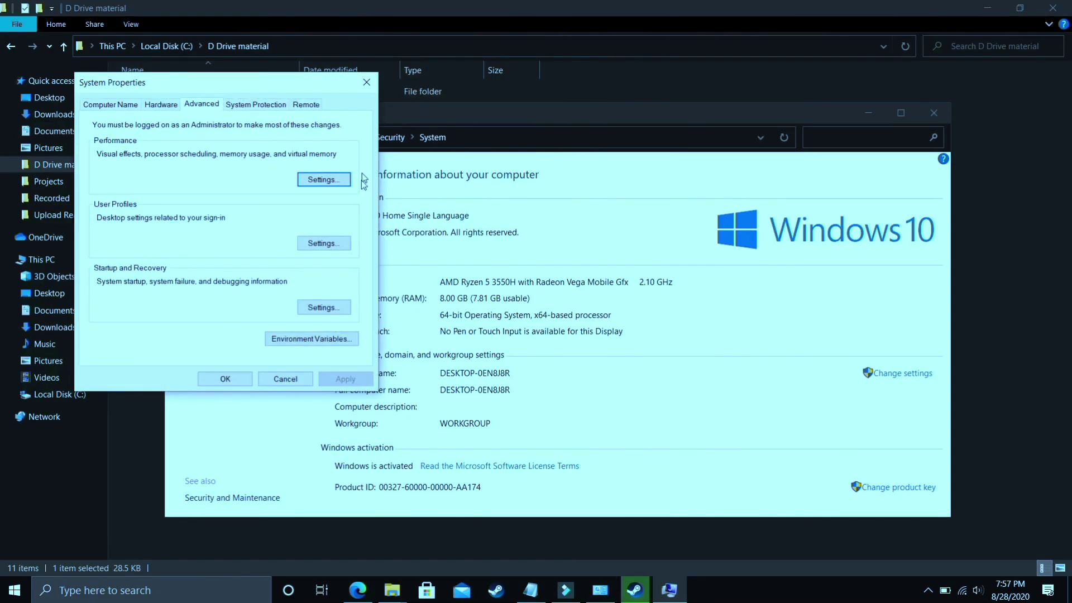
click(323, 178)
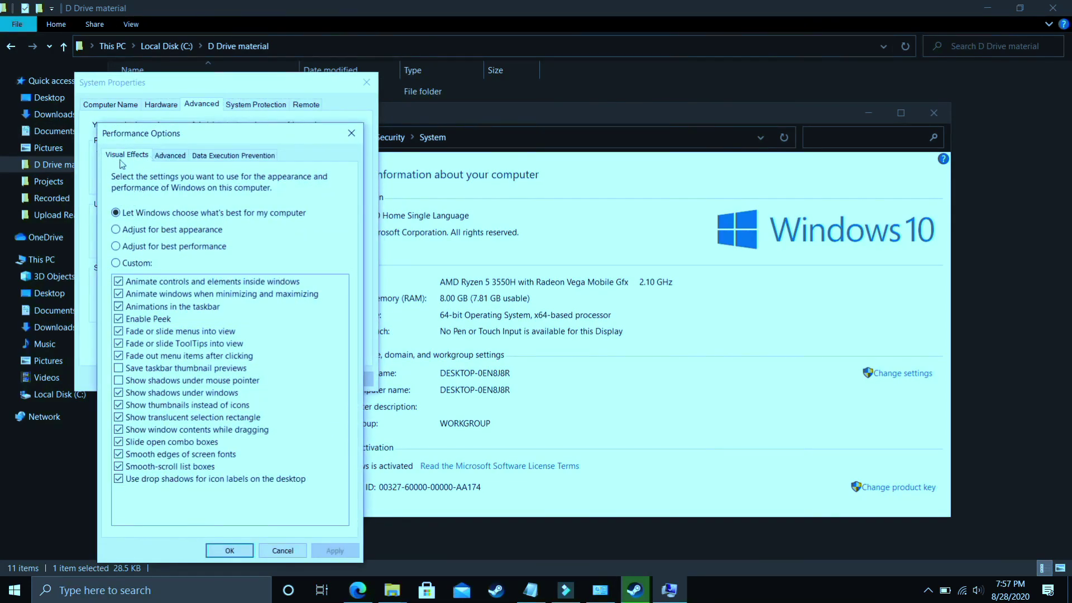
- Turn off automatic paging management, choose Custom size for C:, and enter initial size 1896 MB
click(169, 156)
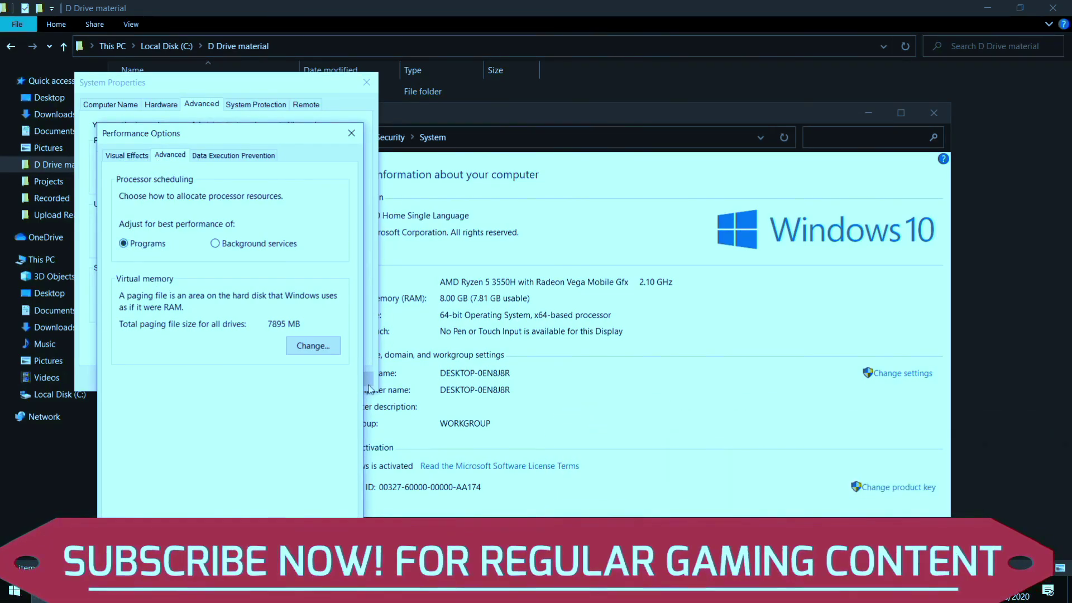
click(311, 346)
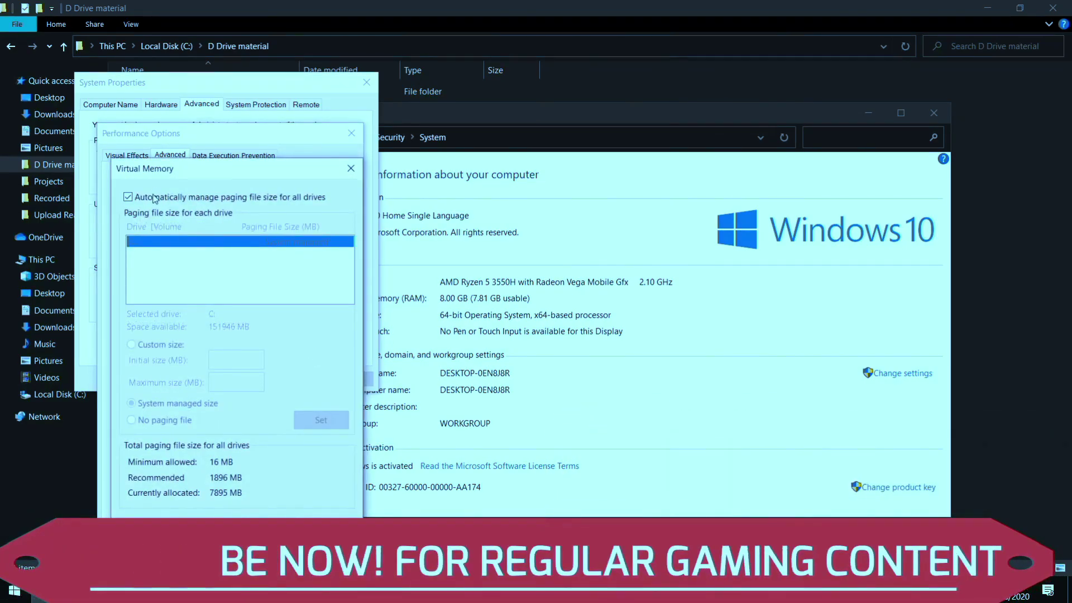
click(128, 197)
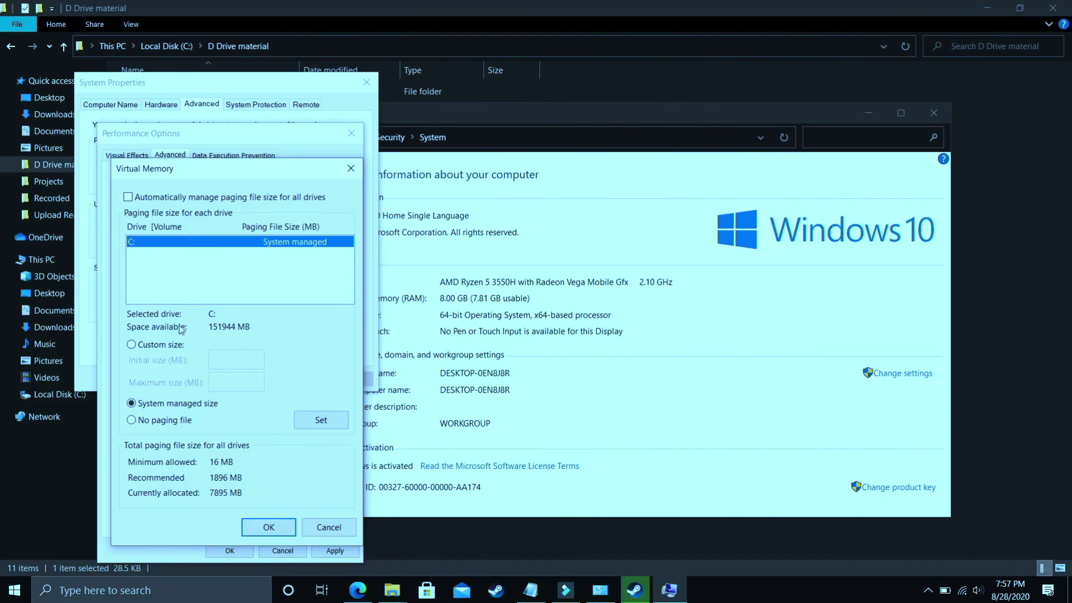
click(151, 345)
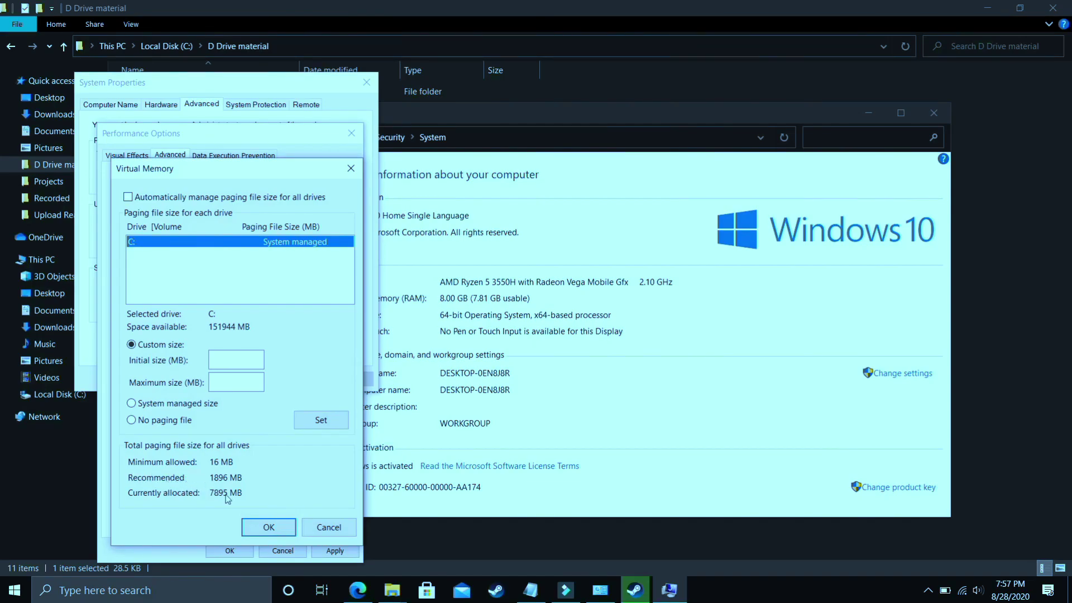
click(215, 360)
text(1896)
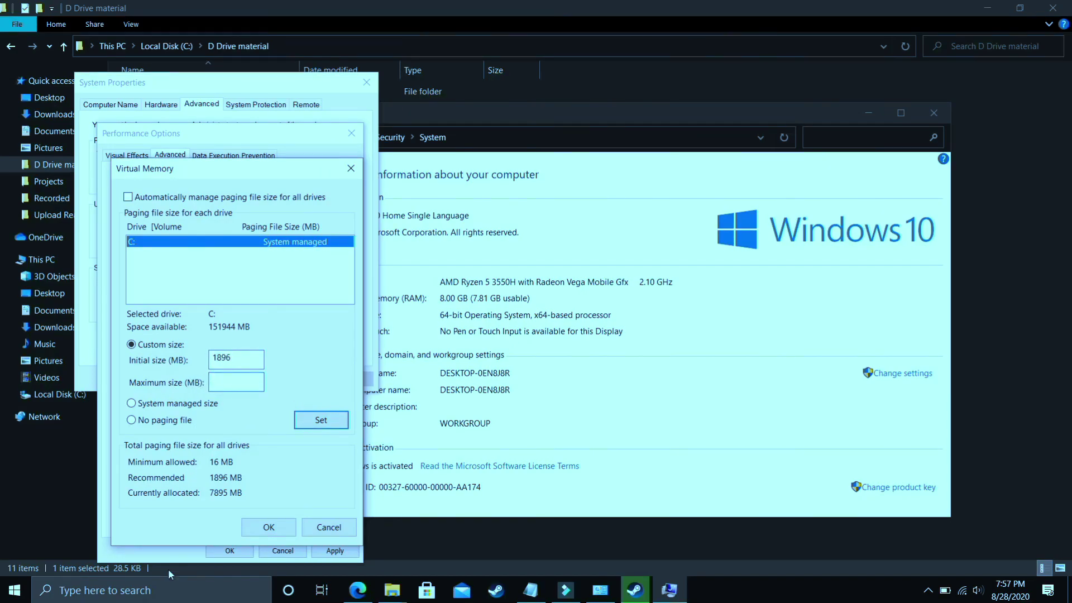
- Compute 8 × 1024 = 8192 in Calculator and enter 8192 MB as C:'s maximum size
click(134, 594)
text(ca)
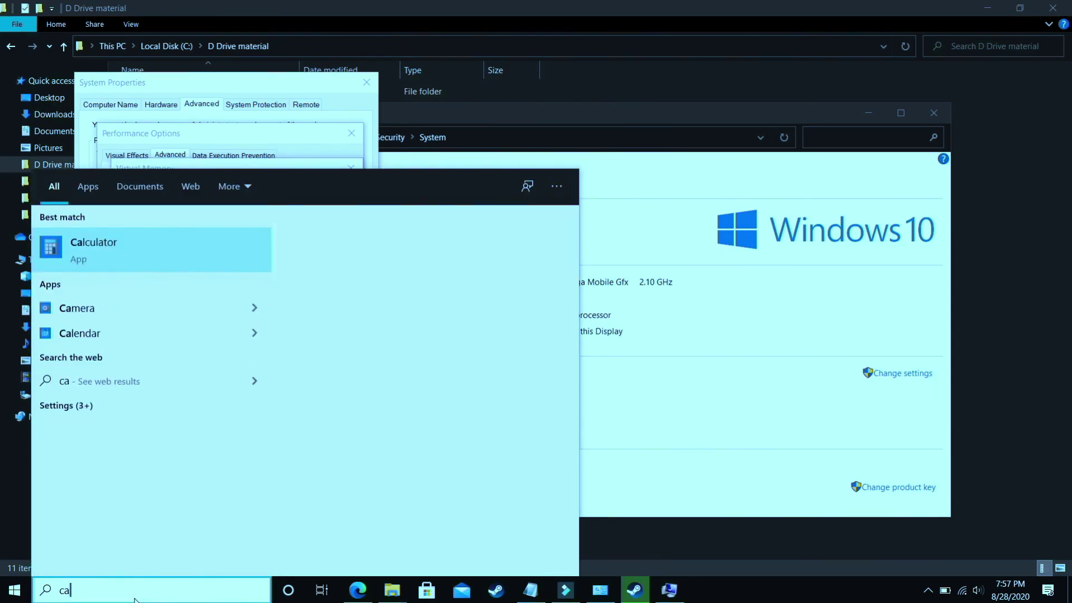
key(Return)
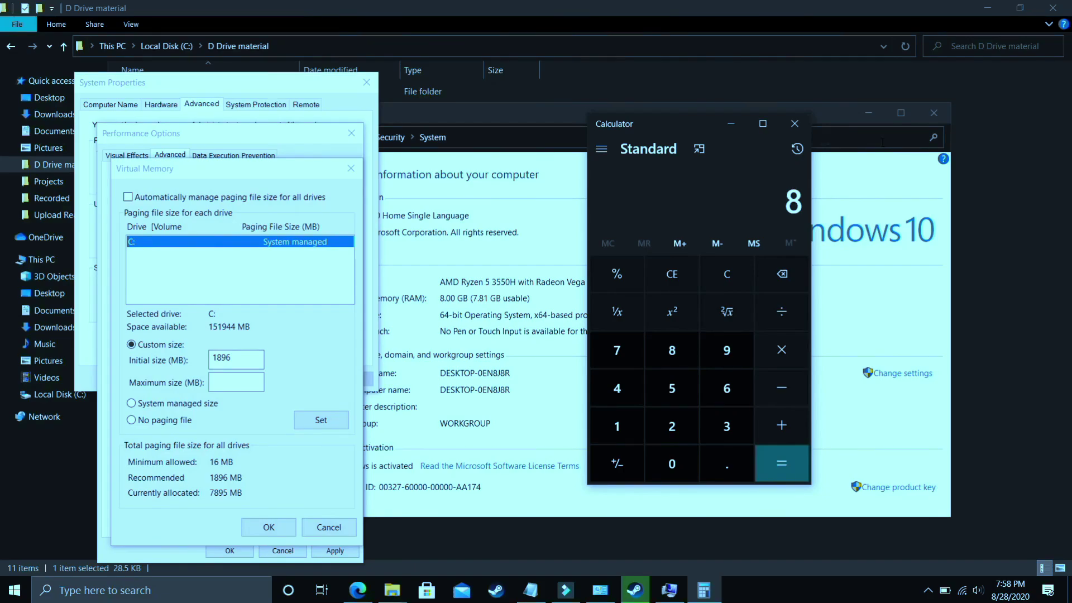
text(*1024)
key(Return)
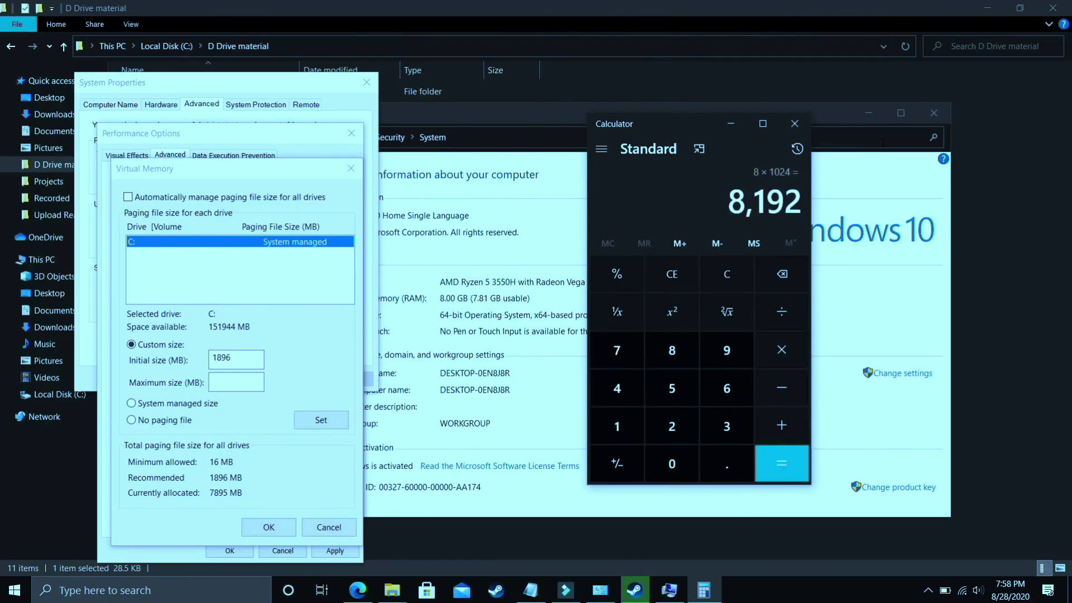
click(237, 384)
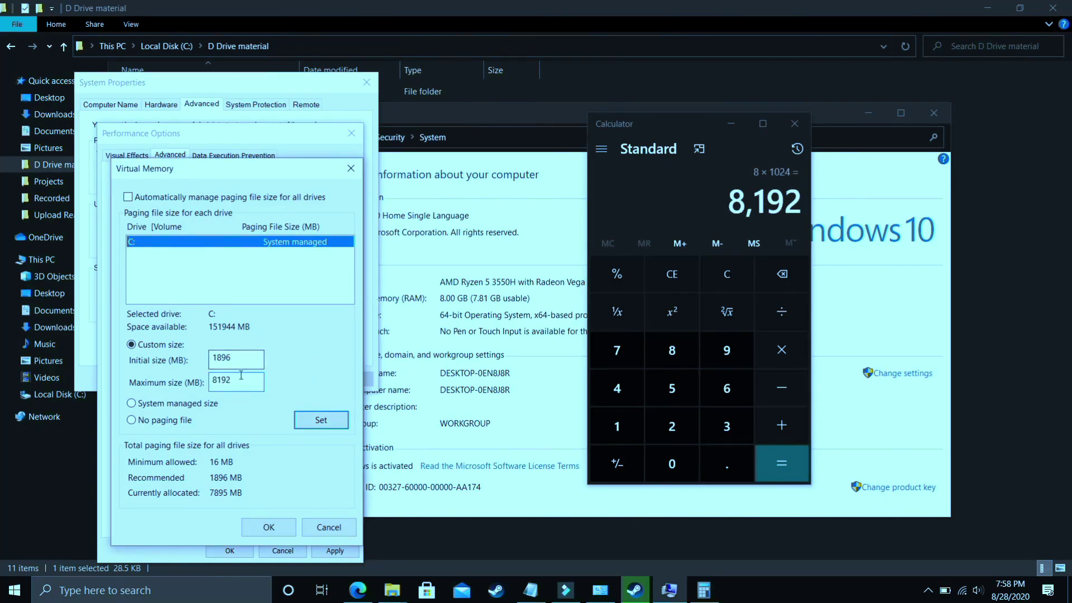
- Calculate 16, 32 and 12 × 1024, then confirm the virtual memory settings with OK
click(727, 273)
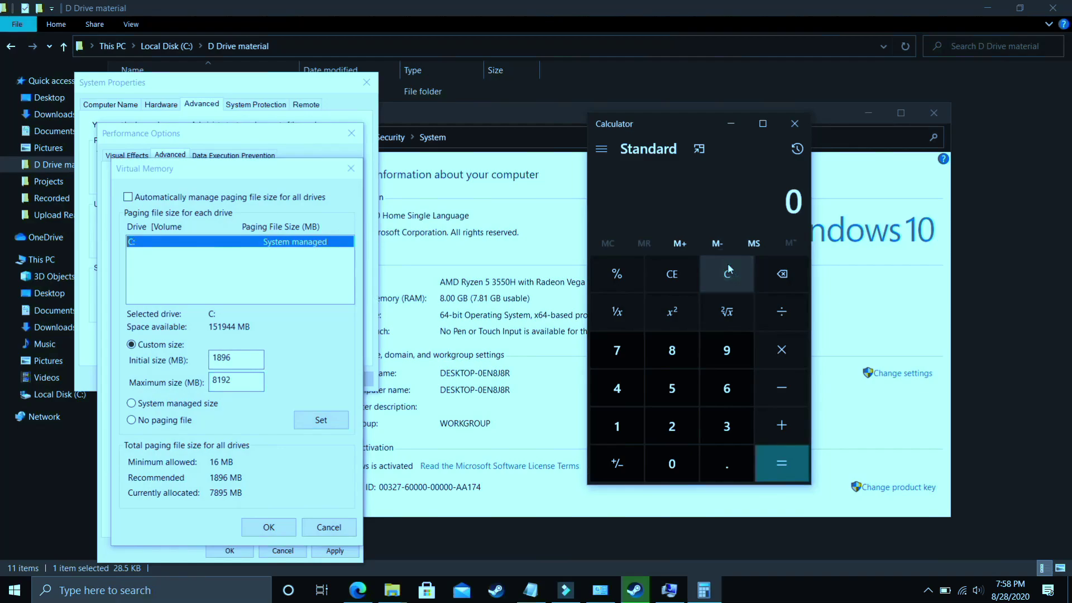
text(16 × 1,024)
key(Return)
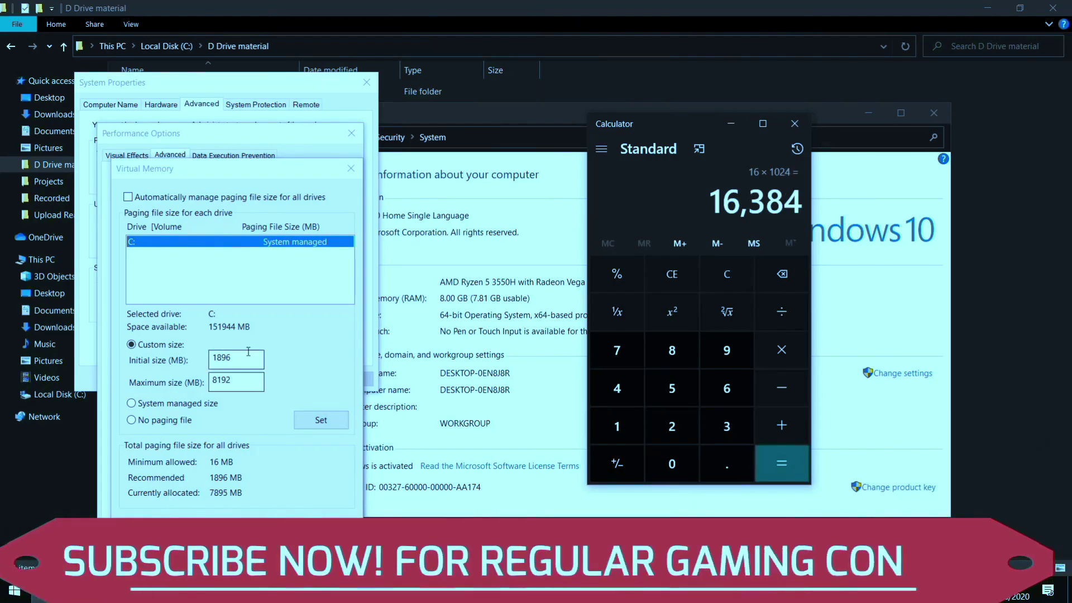
click(731, 286)
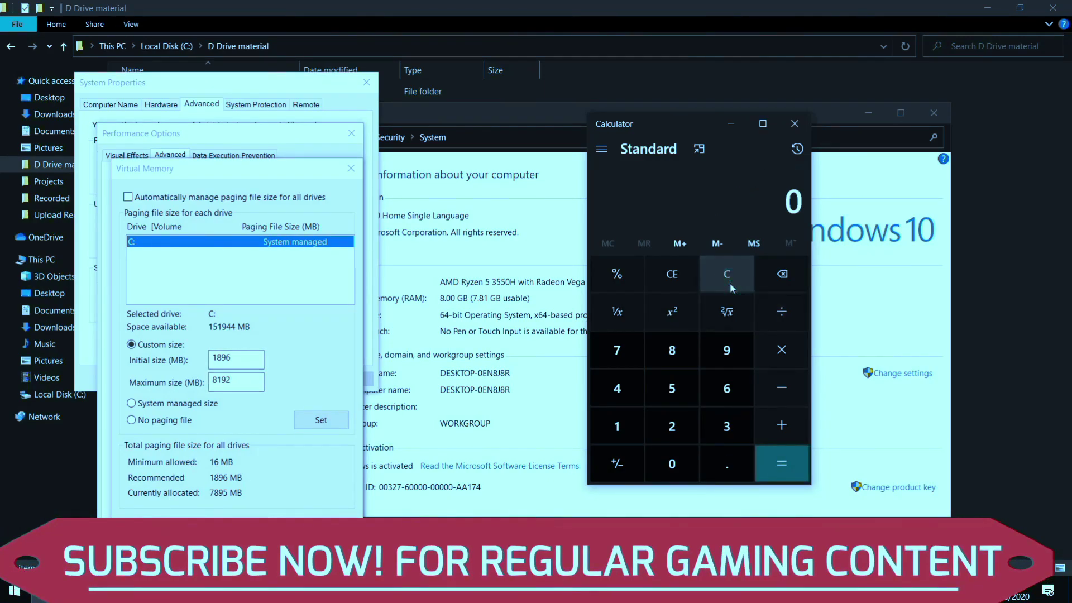
text(32)
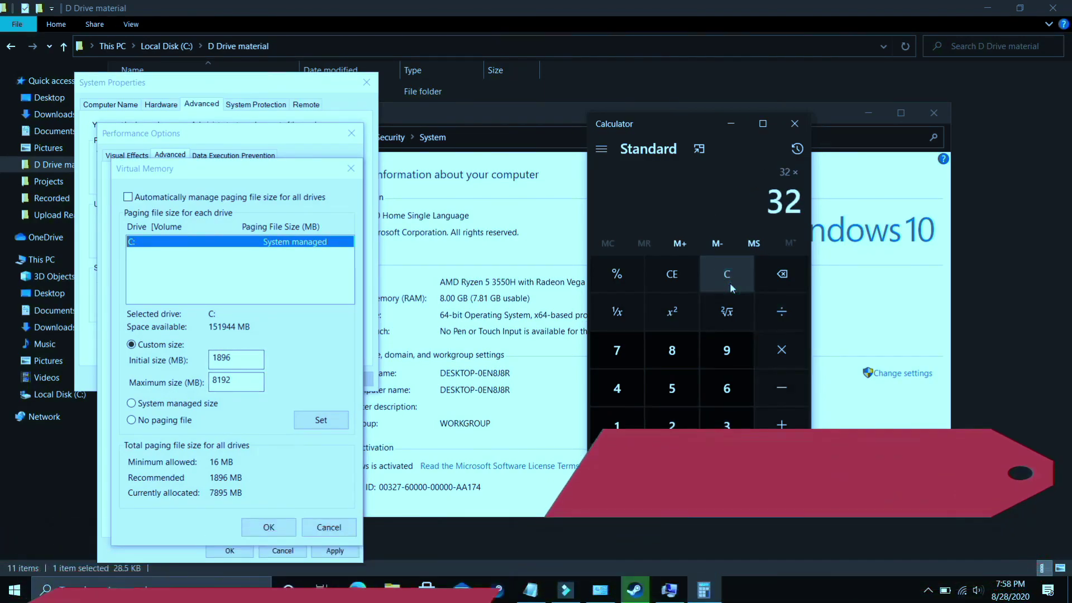
text(*1024)
key(Return)
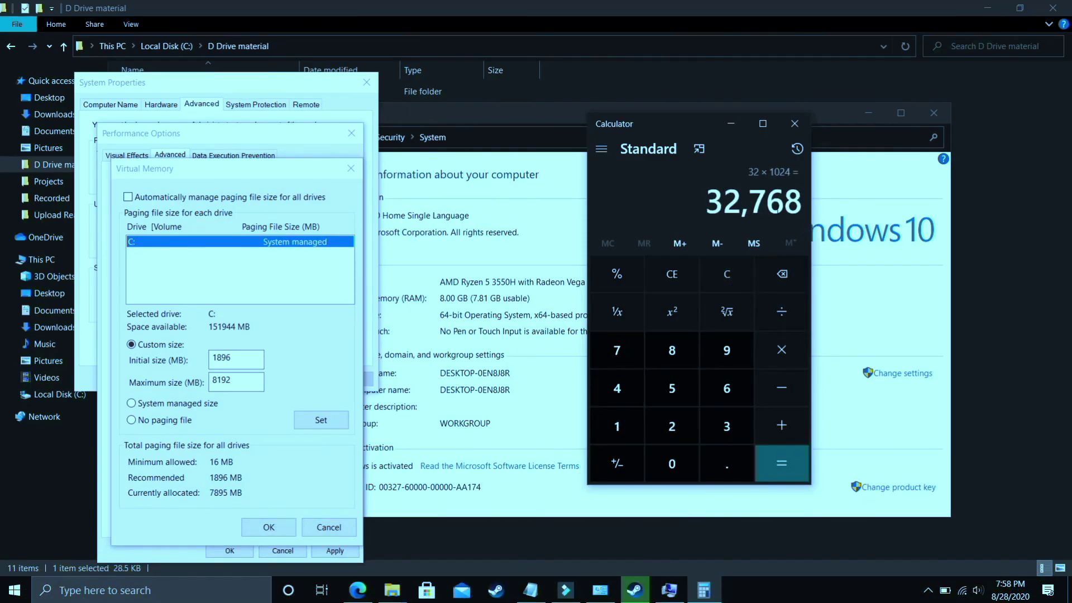
key(BackSpace)
click(727, 273)
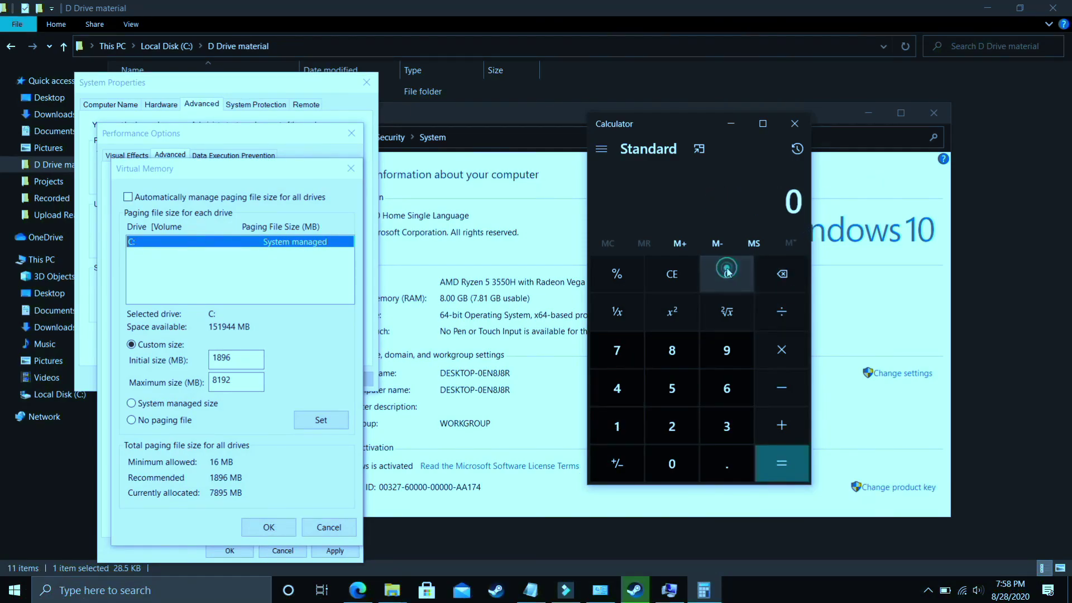
text(12*1024)
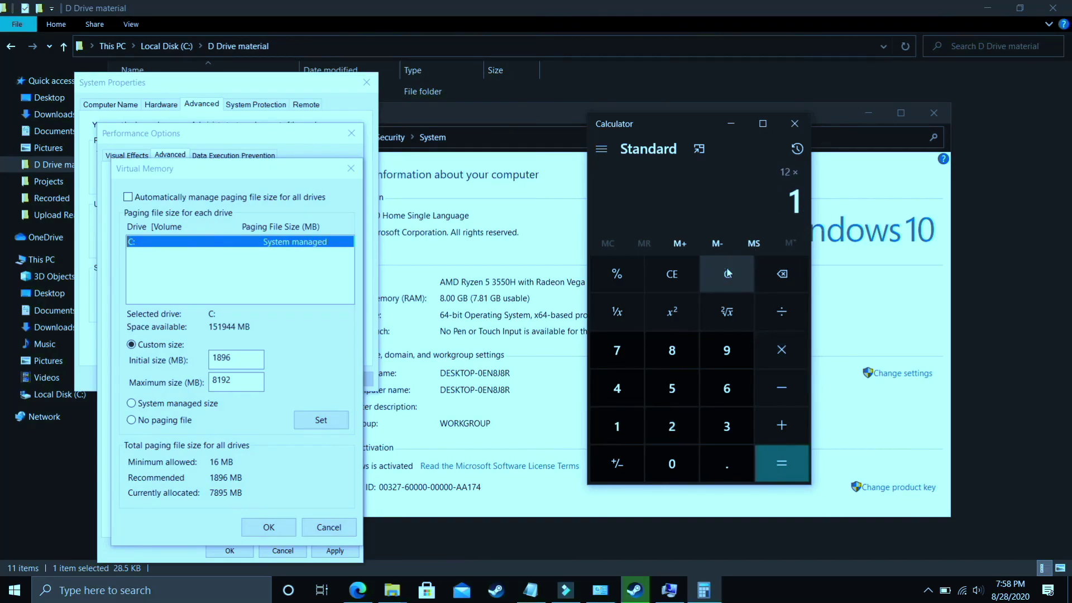
key(Return)
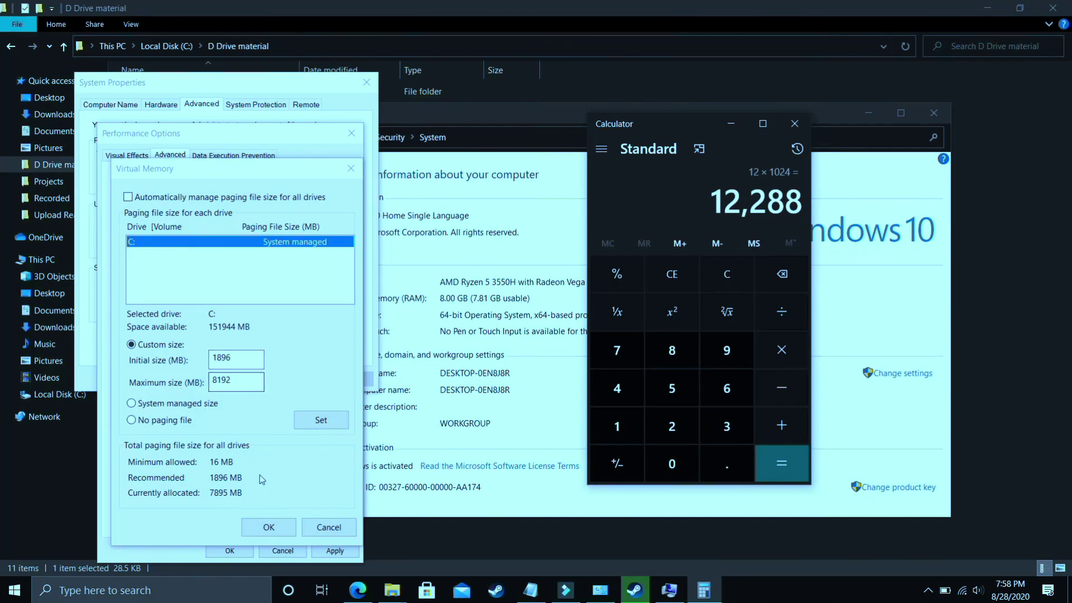
click(272, 528)
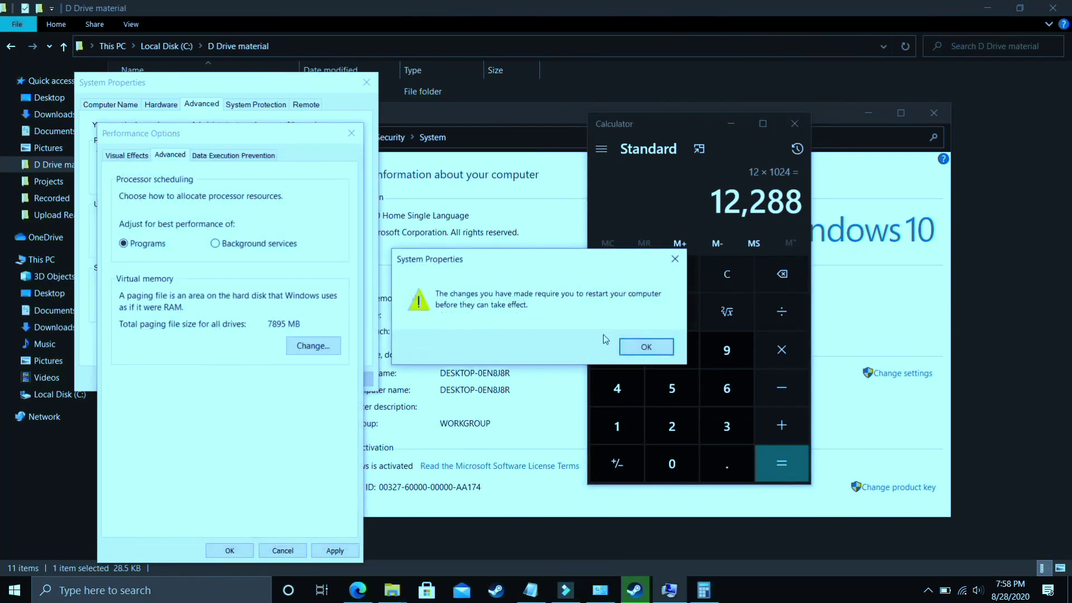
- Dismiss the restart-required notice and apply the new paging file settings in Performance Options
click(629, 347)
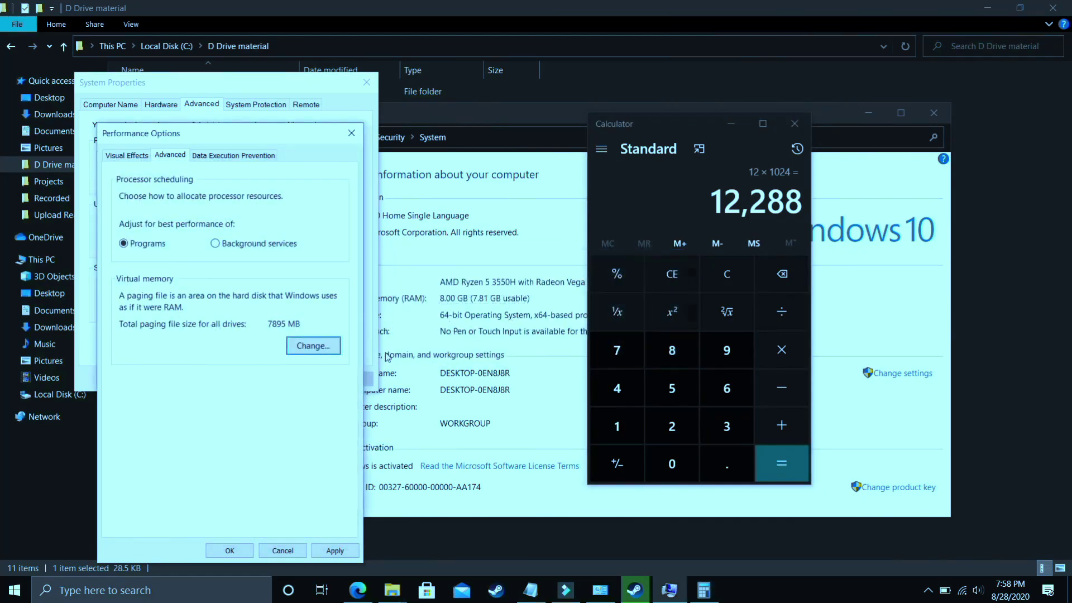
click(335, 550)
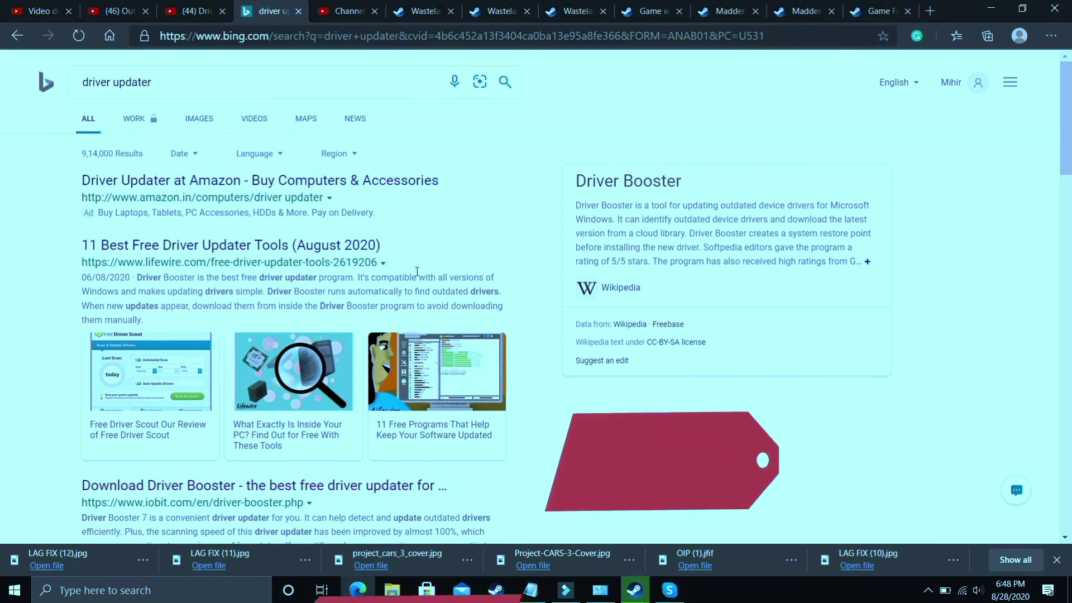
click(214, 7)
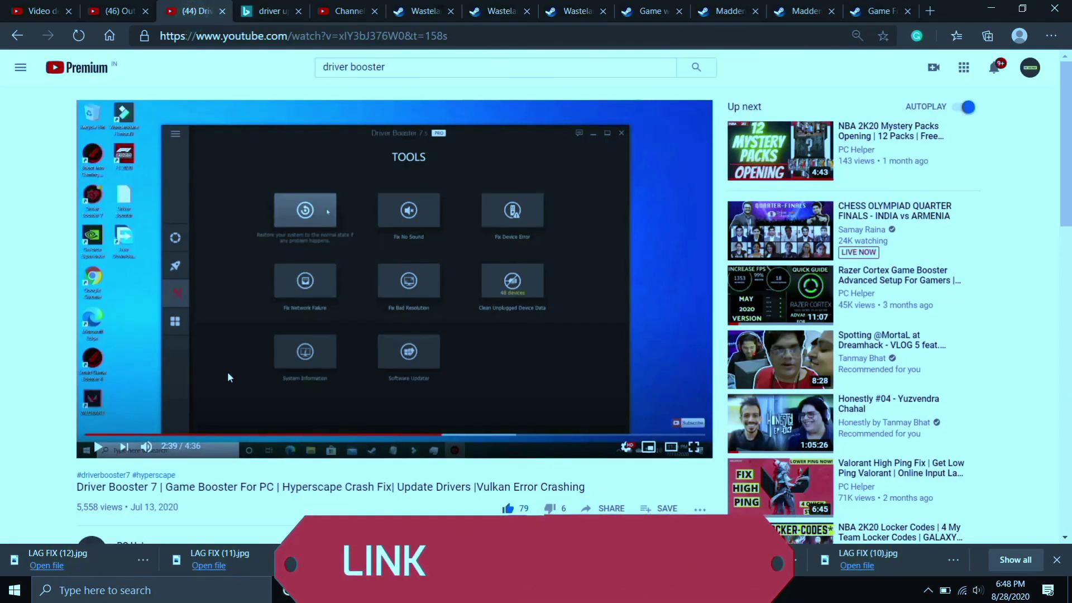